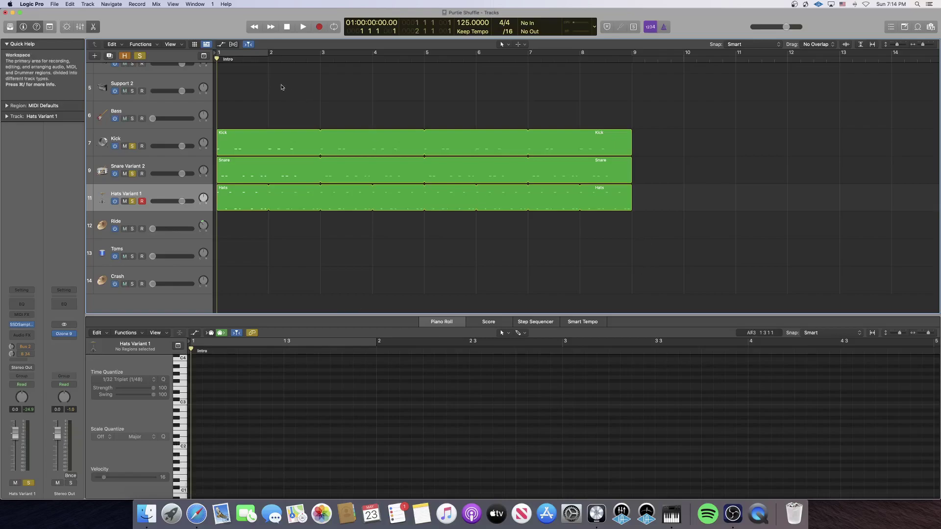
key(period)
key(comma)
drag(216, 58, 194, 60)
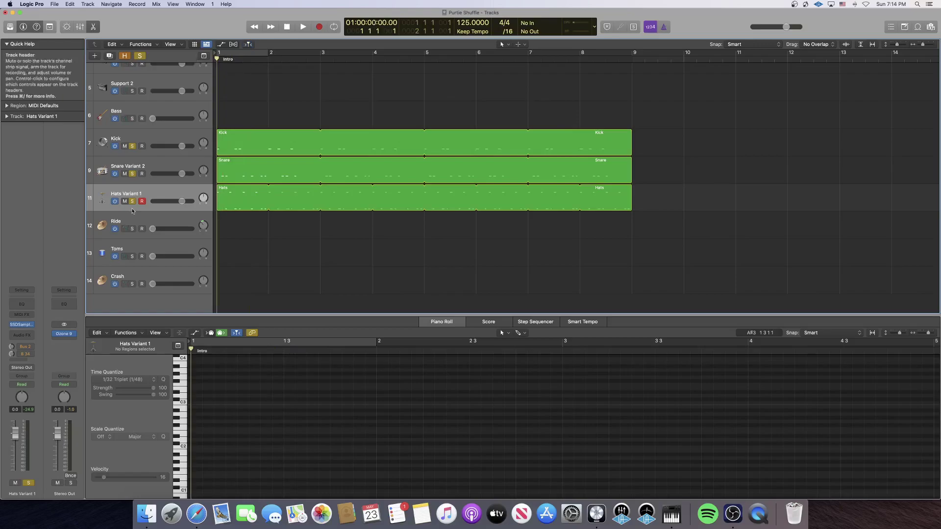
Step: Select the Hats region, solo only the Hats Variant 1 track and play its pattern from the project start
click(160, 195)
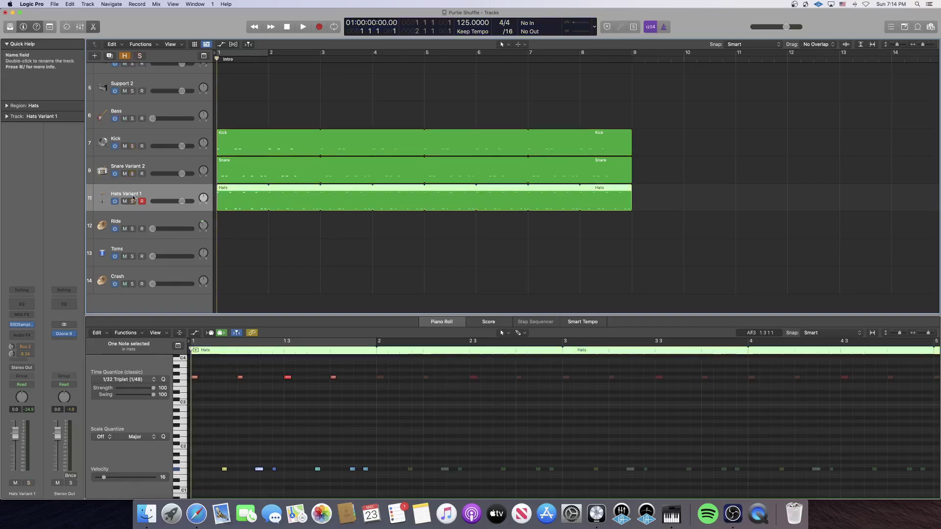
scroll(246, 213, right, 1)
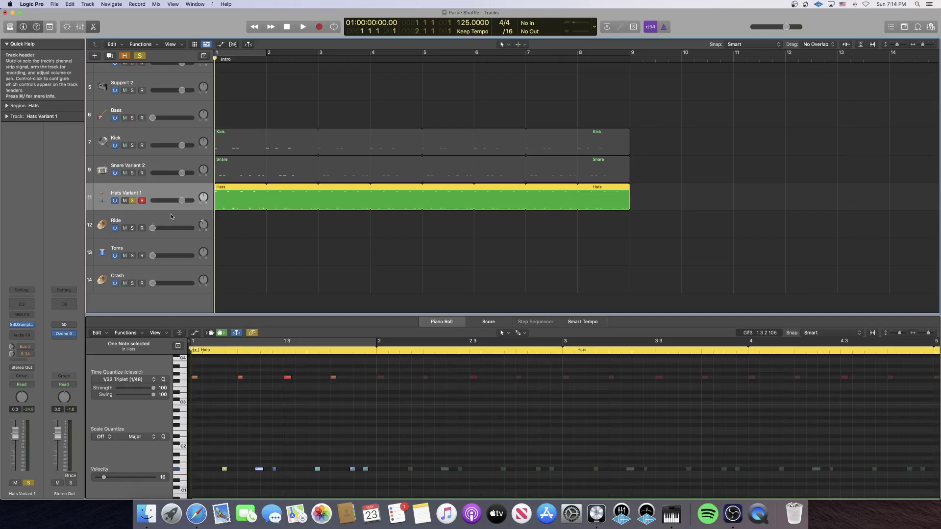
scroll(255, 392, left, 1)
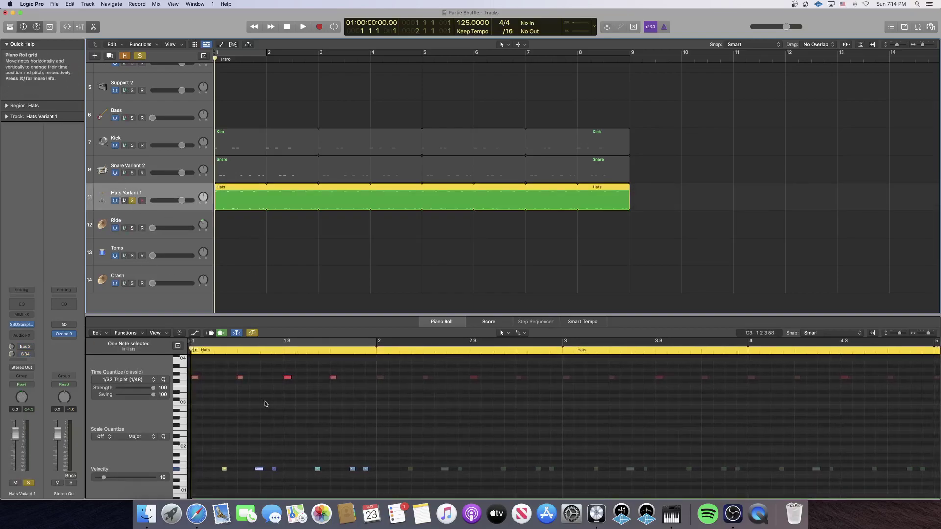
key(space)
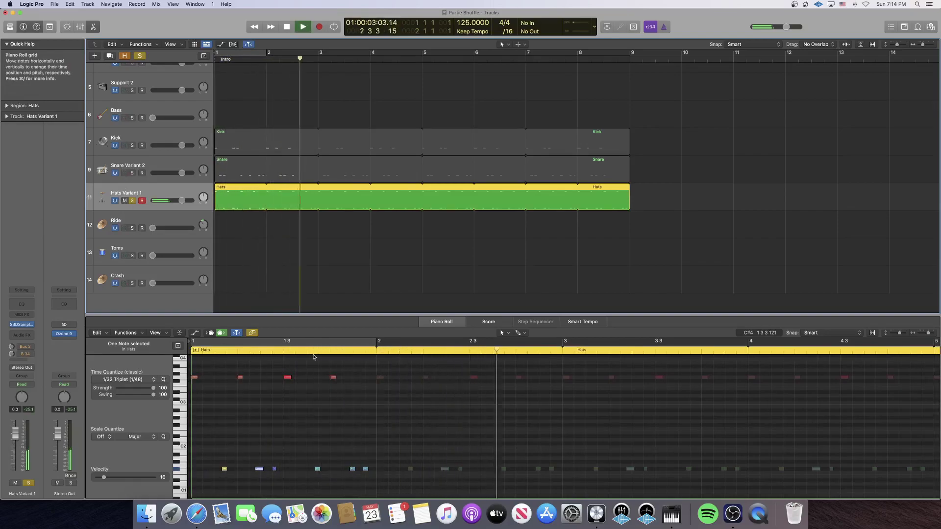
key(space)
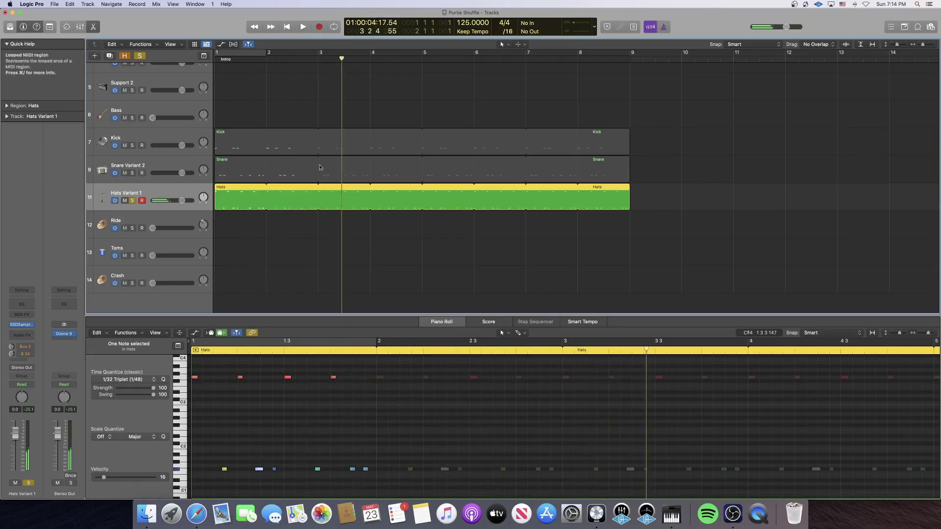
key(Return)
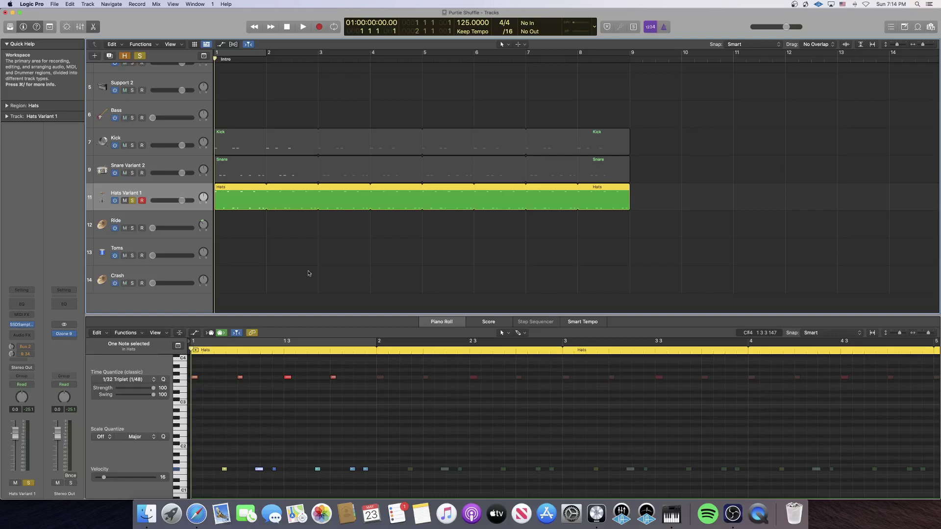
Step: Select the four upper hat notes and the six lower hat notes separately in the Piano Roll to inspect their velocities
drag(349, 394, 190, 370)
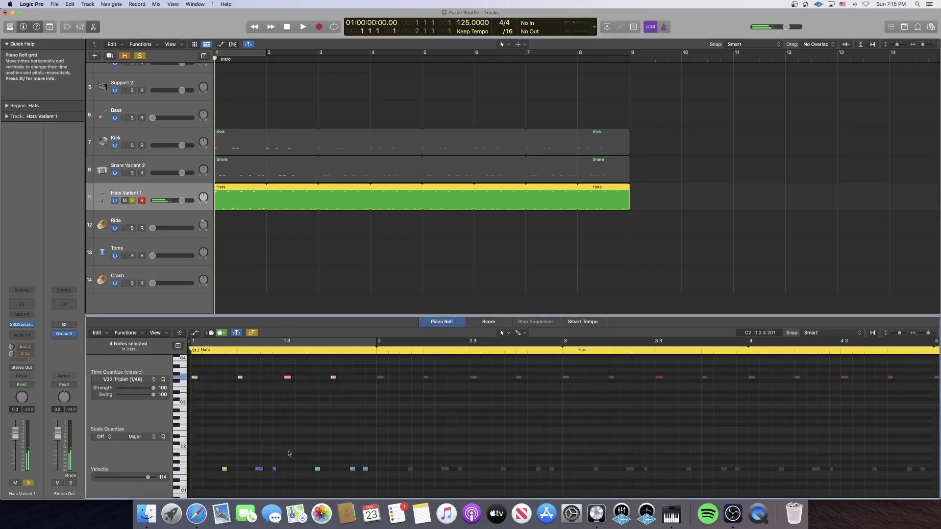
drag(347, 380, 192, 360)
drag(206, 452, 365, 482)
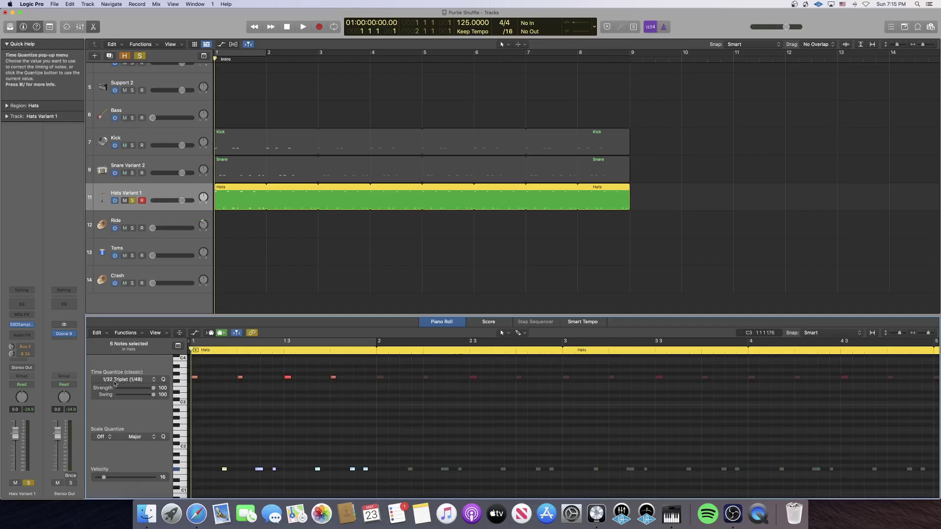
click(343, 404)
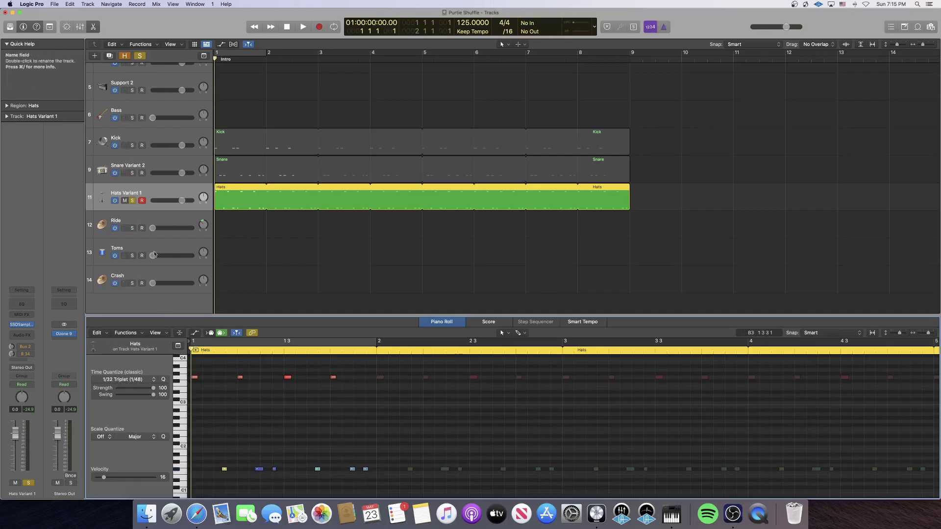
Step: Play the first two bars of the soloed hats pattern and return the playhead to the project start
key(space)
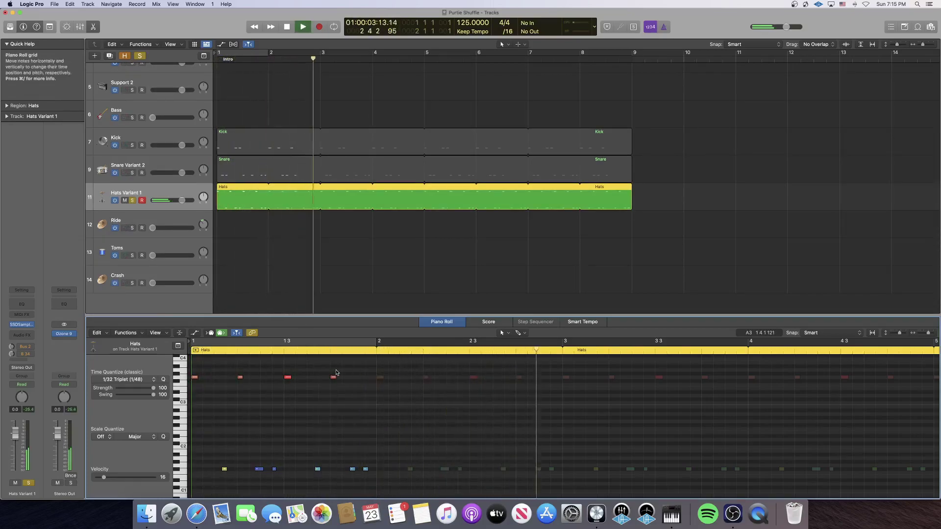
key(space)
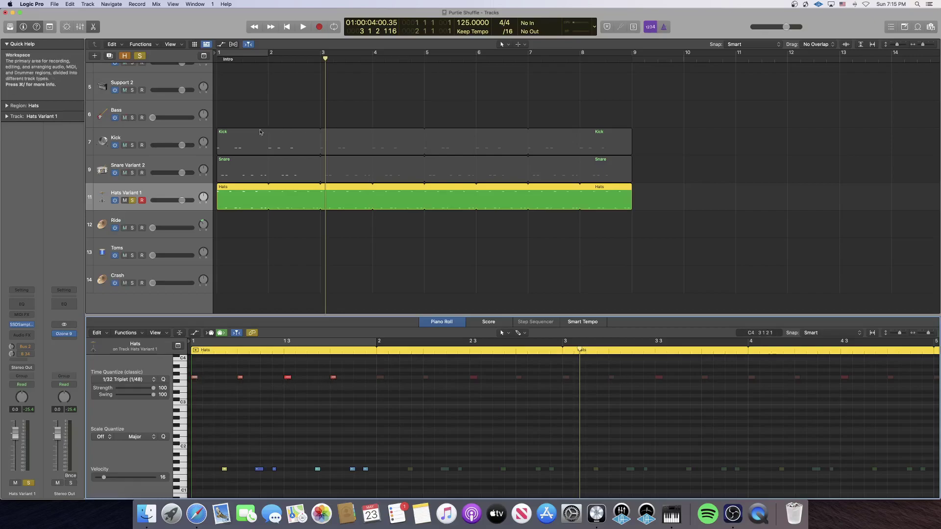
key(Return)
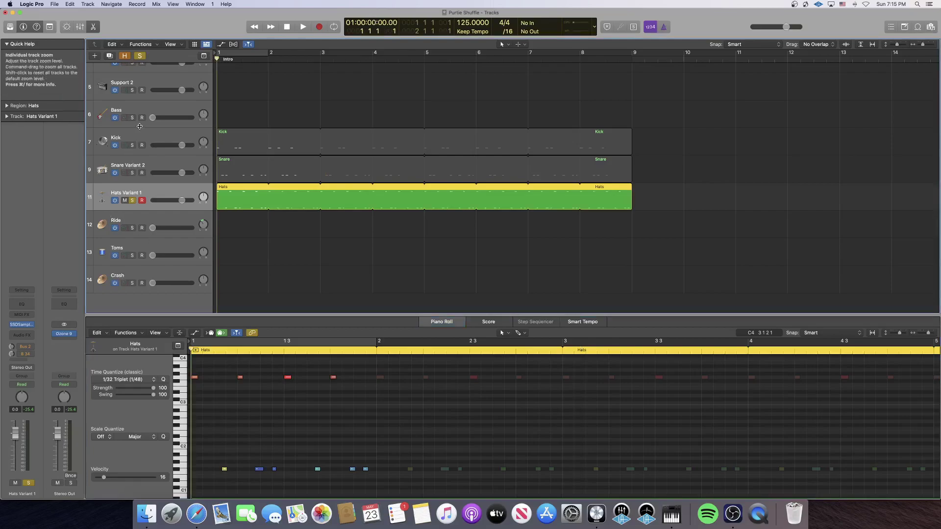
Step: Add the Kick track to the solo and play it together with the hats from the project start
click(133, 145)
key(space)
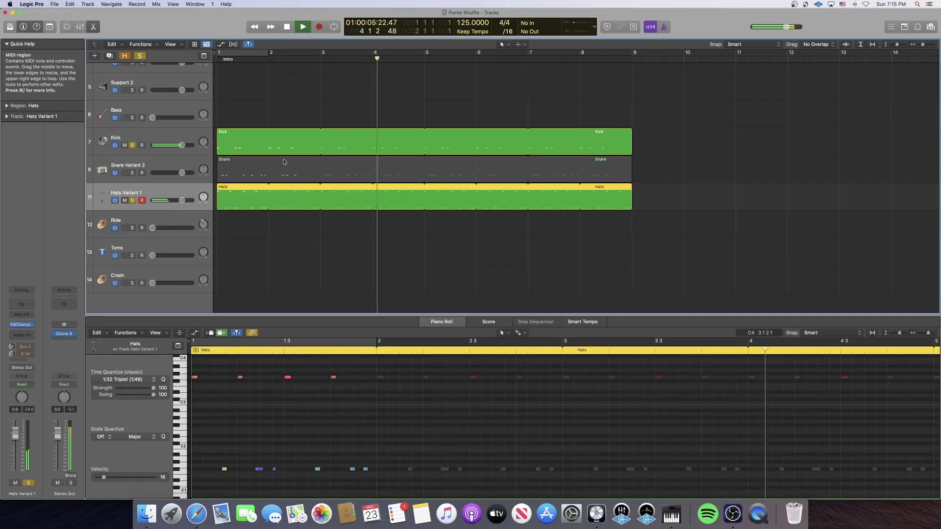
key(space)
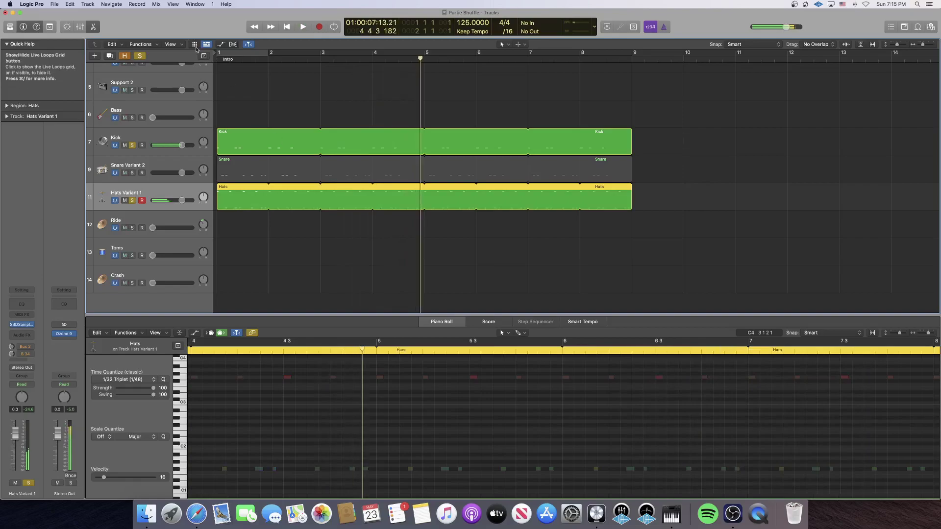
key(Return)
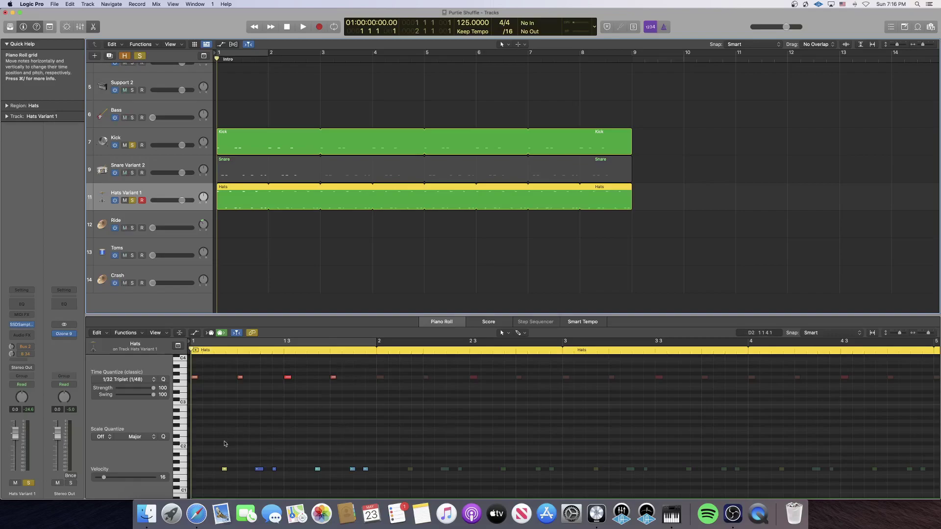
Step: Select the six lower hat notes in bar 1 to check their velocity, and audition the last upper note
drag(208, 459, 372, 481)
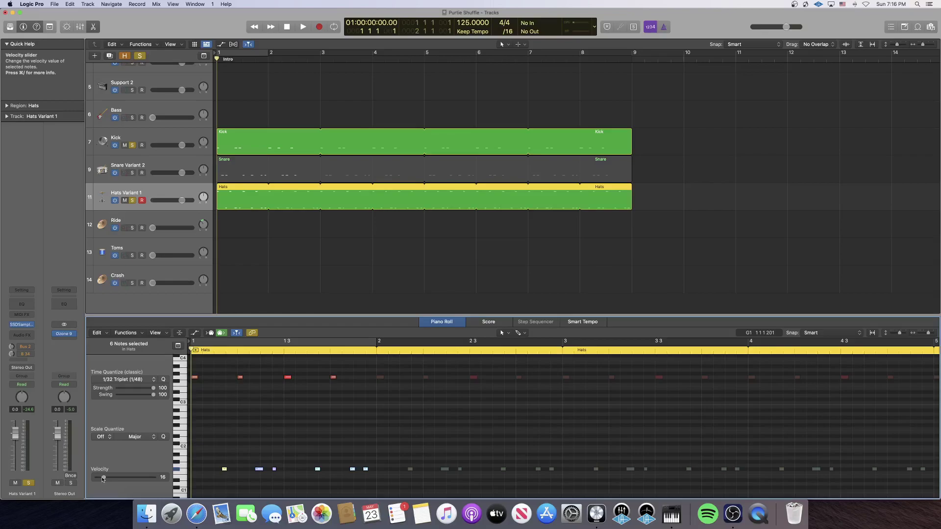
click(333, 377)
Step: Show the Kick region's notes in the Piano Roll and play them with the hats through the first two bars
click(294, 142)
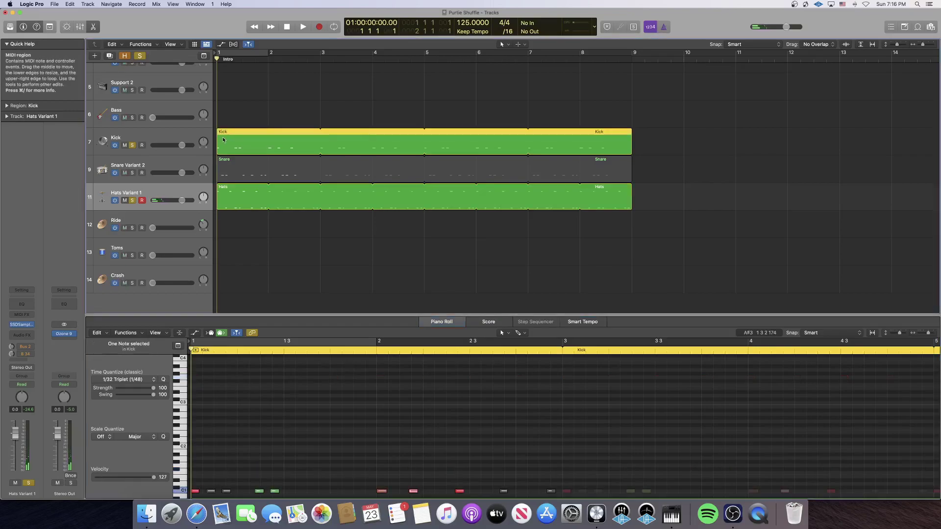
scroll(269, 431, down, 3)
scroll(270, 431, up, 2)
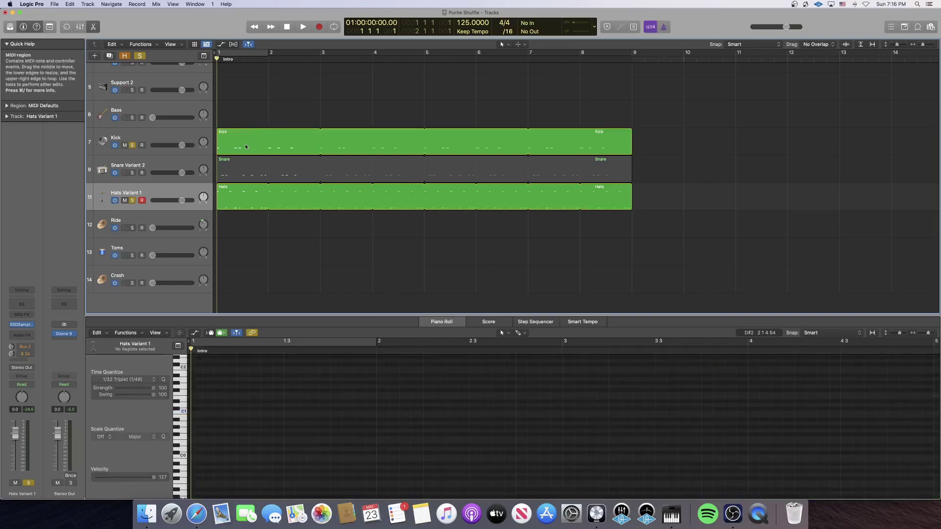
key(space)
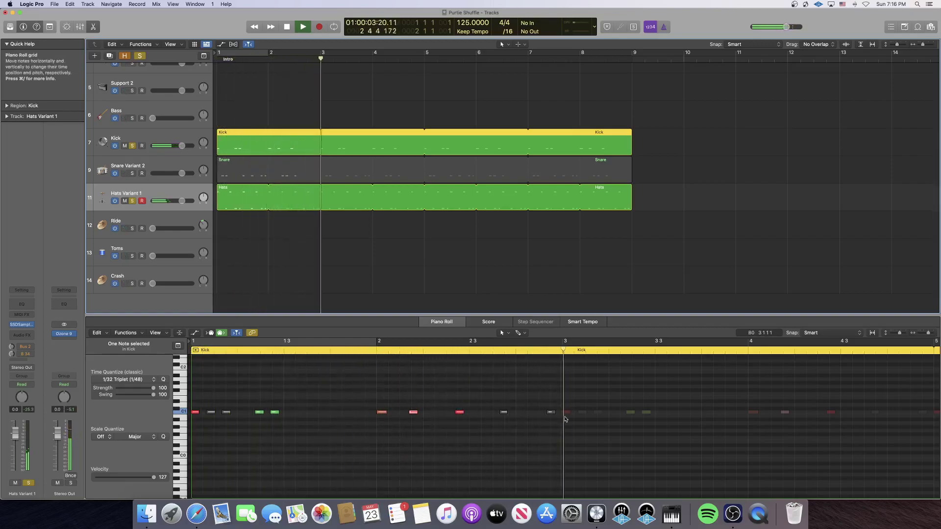
key(space)
Step: Line the playhead up with the pair of green kick notes in bar 1 and shift both notes slightly earlier
click(255, 351)
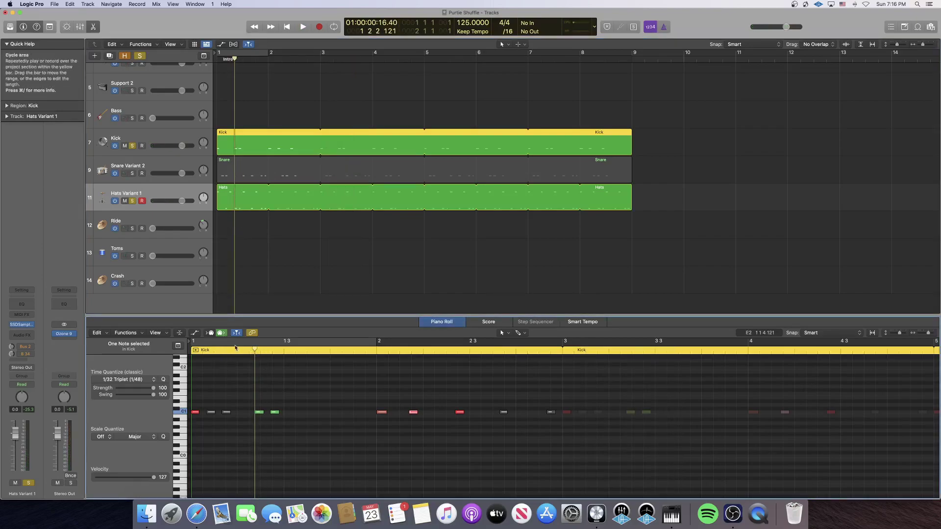
click(192, 351)
drag(193, 351, 254, 351)
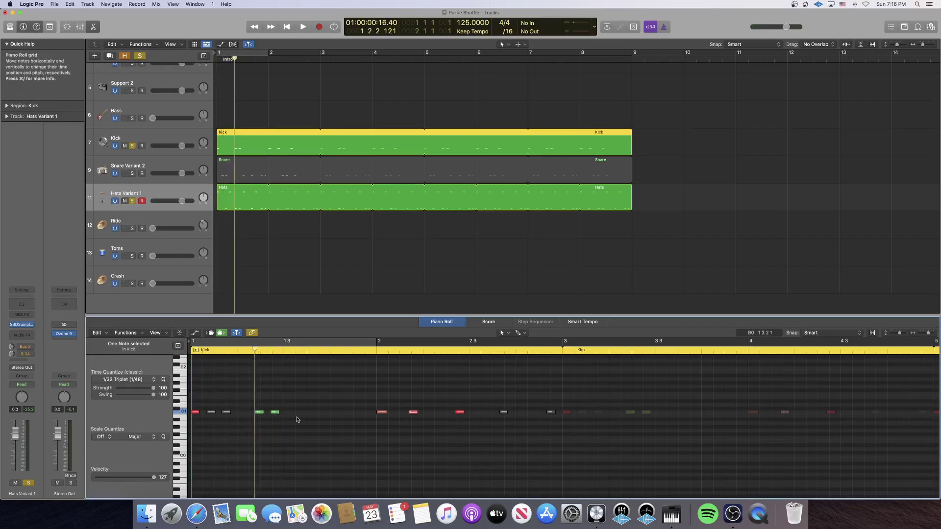
drag(296, 423, 243, 402)
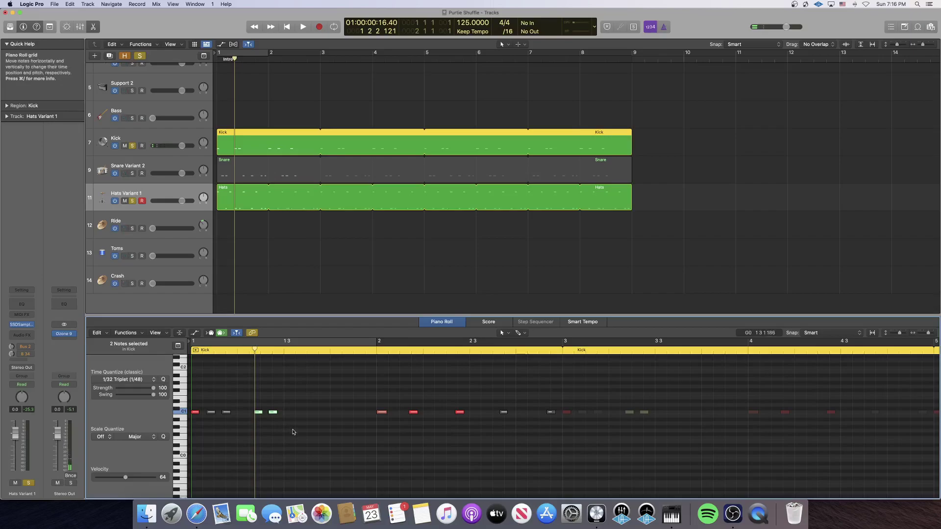
click(336, 354)
Step: Play the kick and hats from the playhead, and play them again from the project start
key(space)
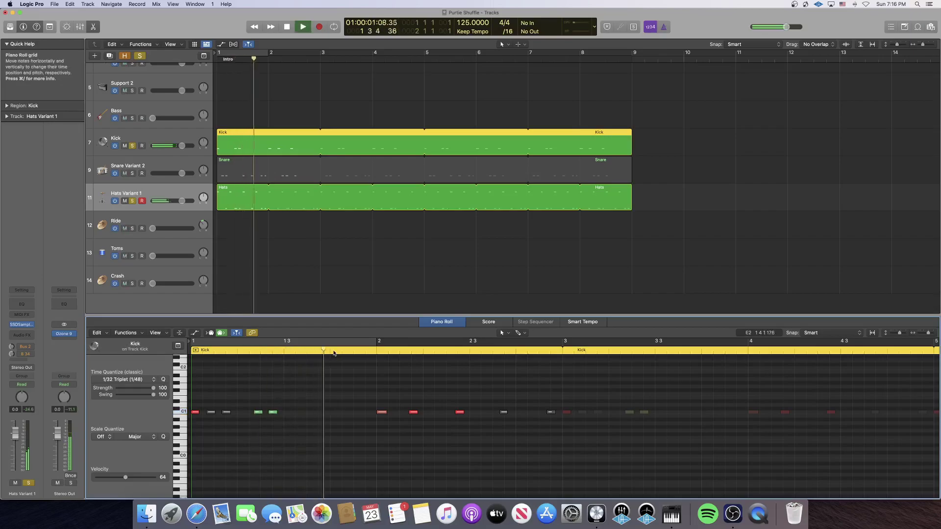
key(space)
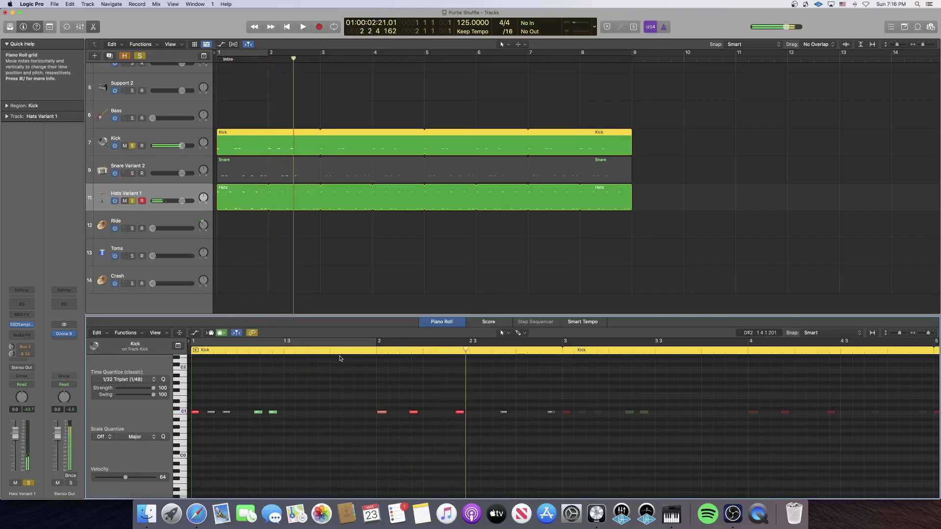
key(Return)
key(space)
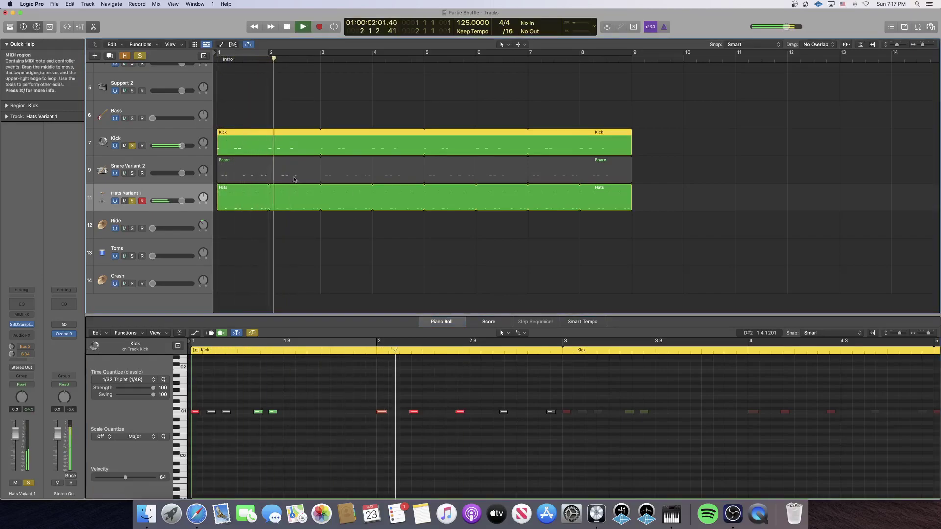
key(space)
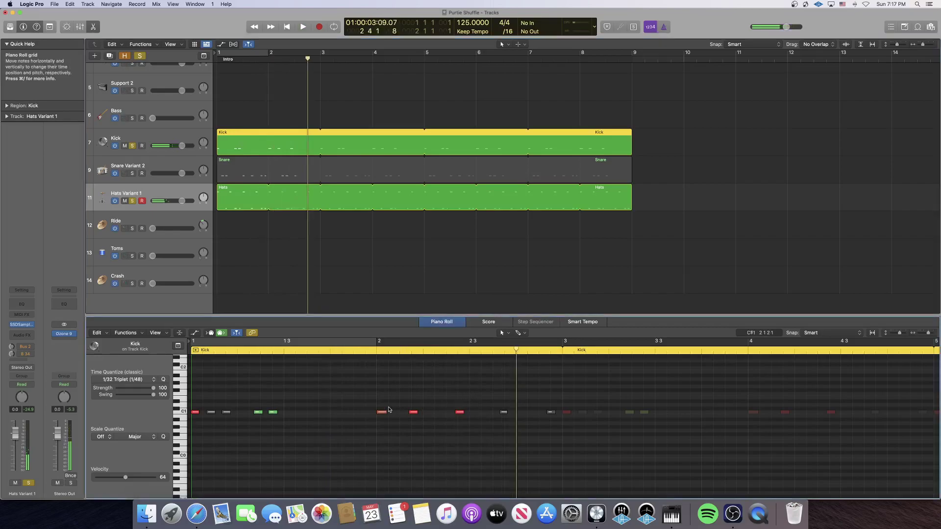
Step: Compare the bar 2 kick note positions with the playhead, move it to bar 3 and return it to the project start
click(412, 352)
drag(412, 353, 458, 352)
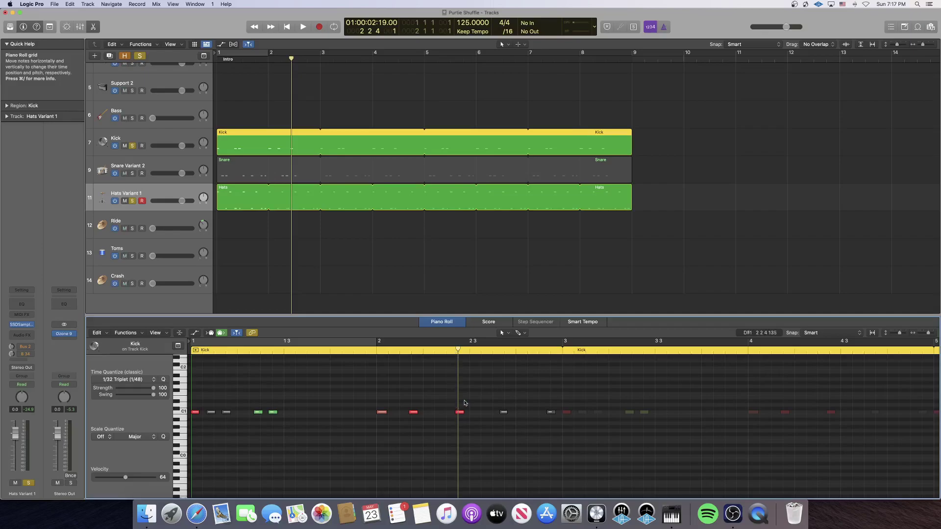
drag(458, 350, 455, 350)
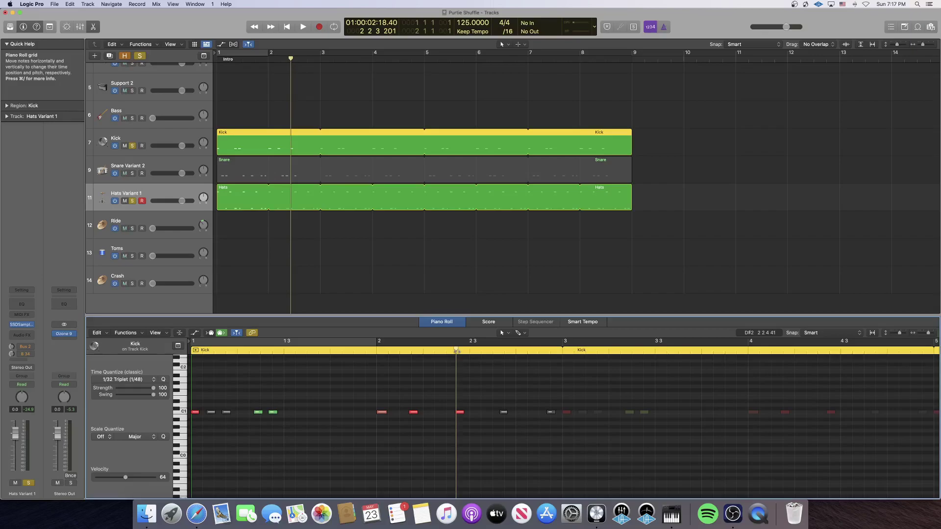
click(319, 58)
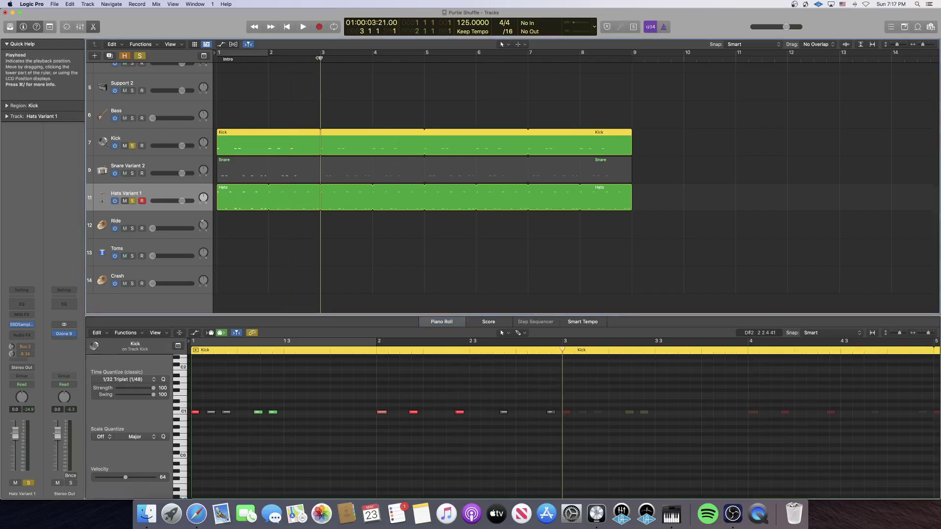
click(218, 59)
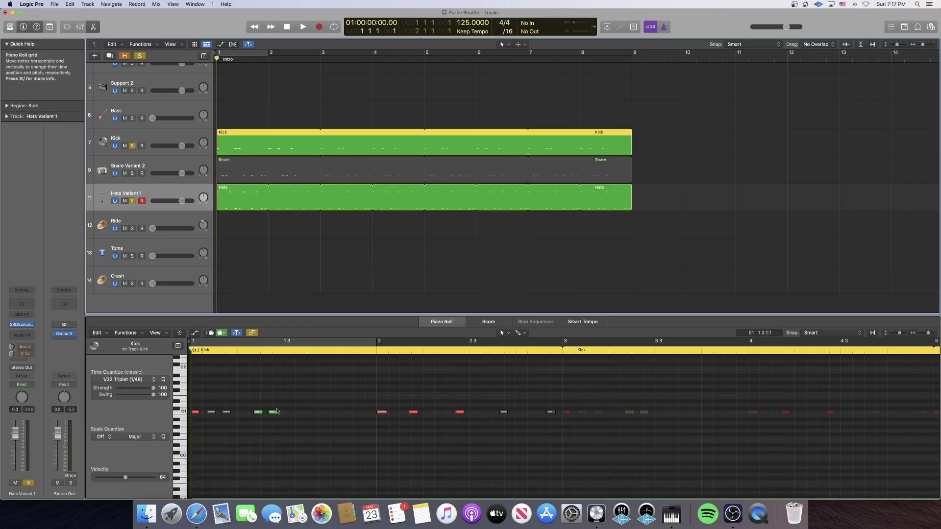
Step: Play the soloed kick and hats from the start into bar 4 and return the playhead to the beginning
click(274, 440)
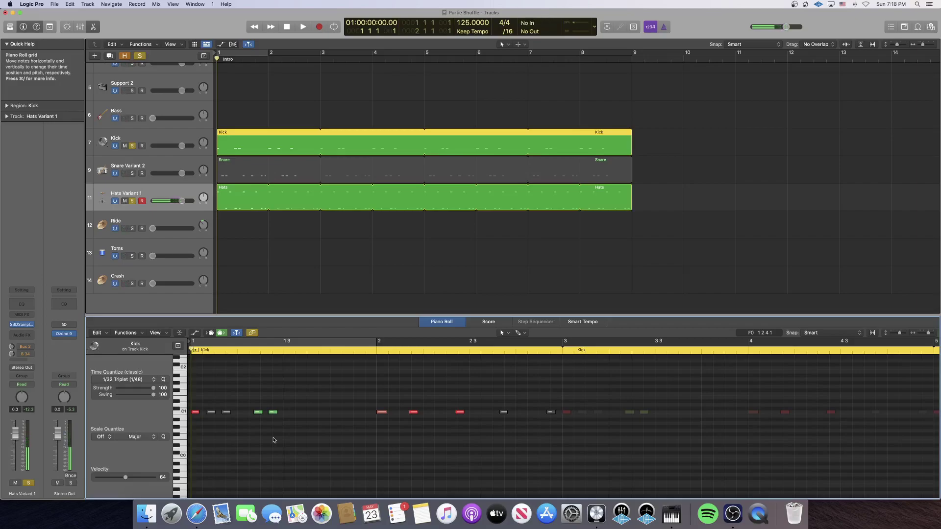
key(space)
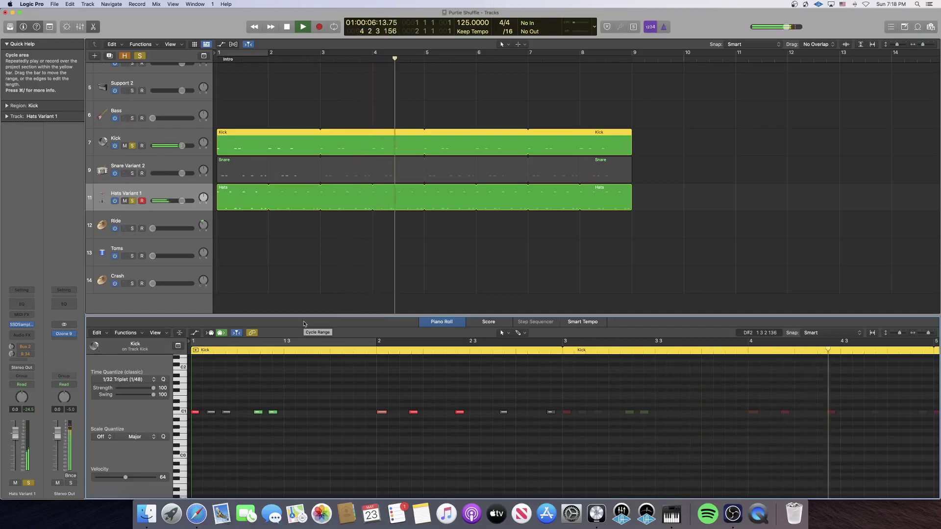
key(space)
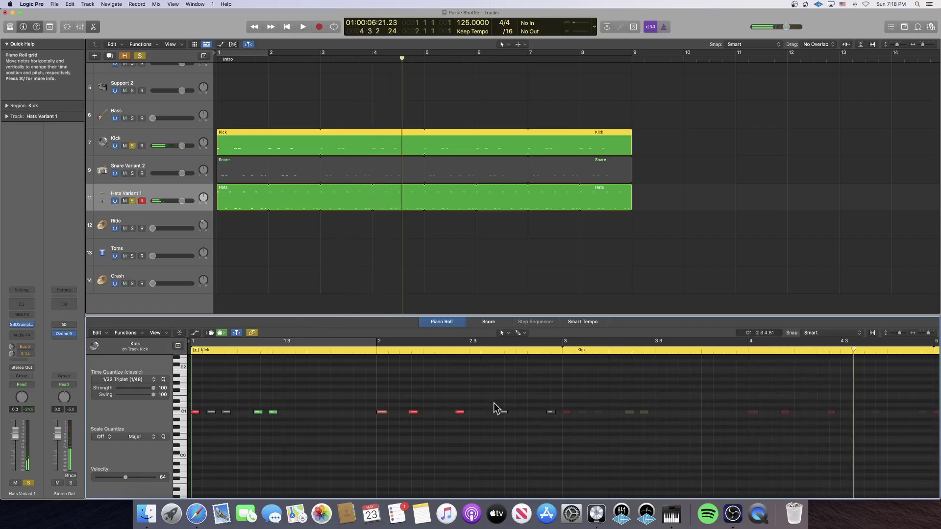
key(Return)
Step: Solo Snare Variant 2 along with the kick and hats, show the Snare region's notes and play the groove from the start
drag(247, 395, 286, 420)
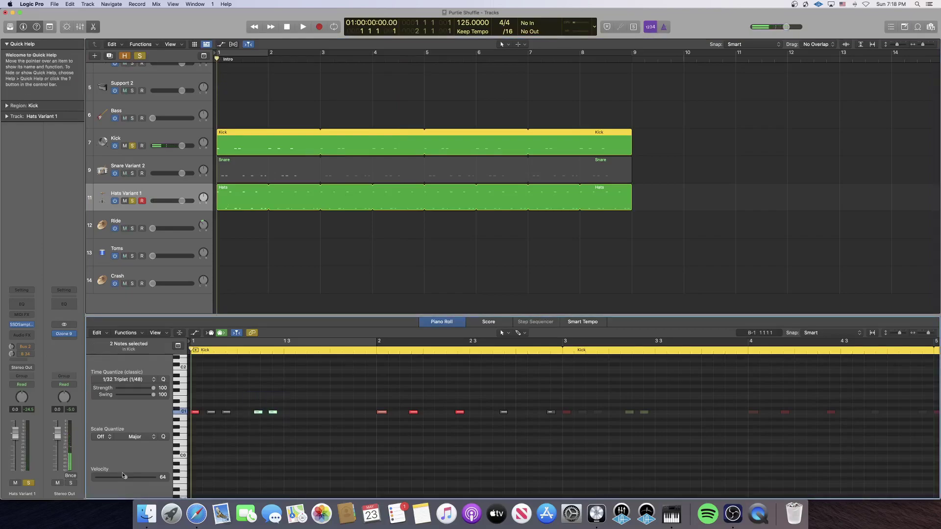
click(134, 174)
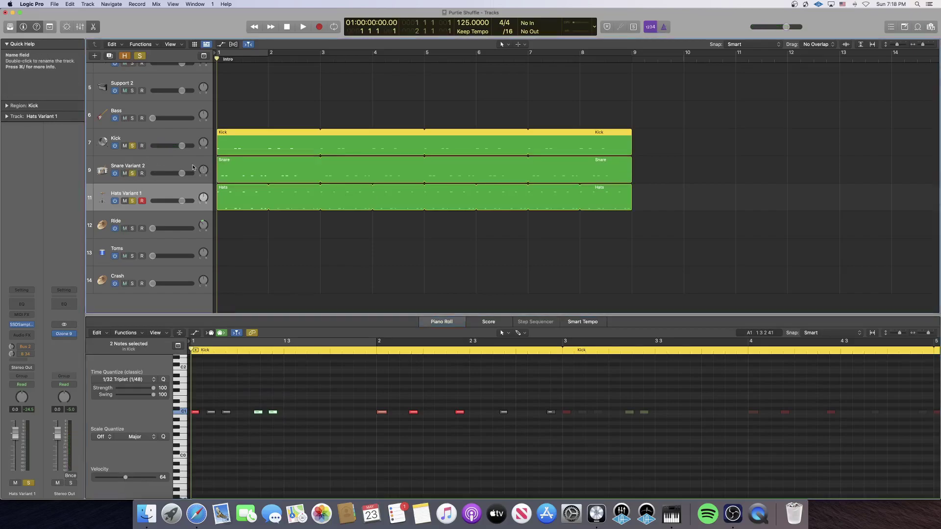
click(295, 166)
key(space)
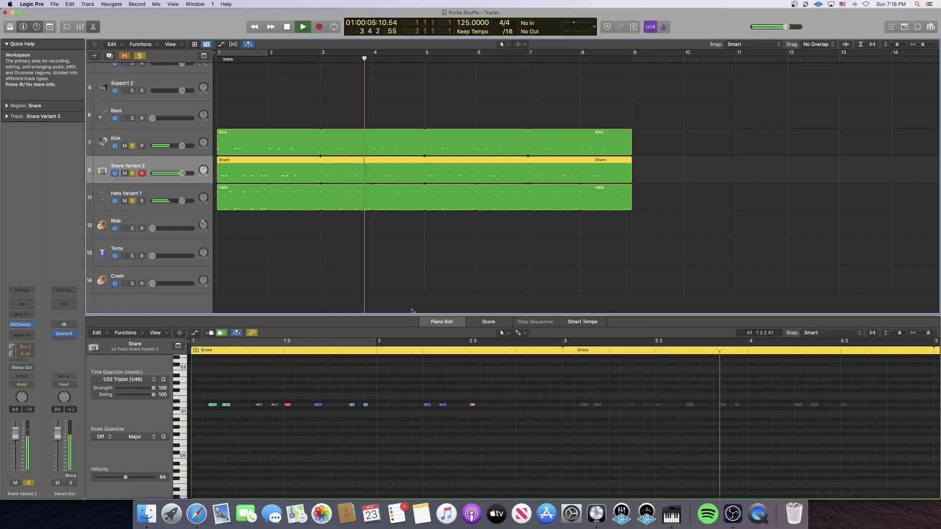
key(space)
Step: Examine the accented snare notes on beat 3 of bars 1 and 2, selecting the one in bar 2
click(479, 416)
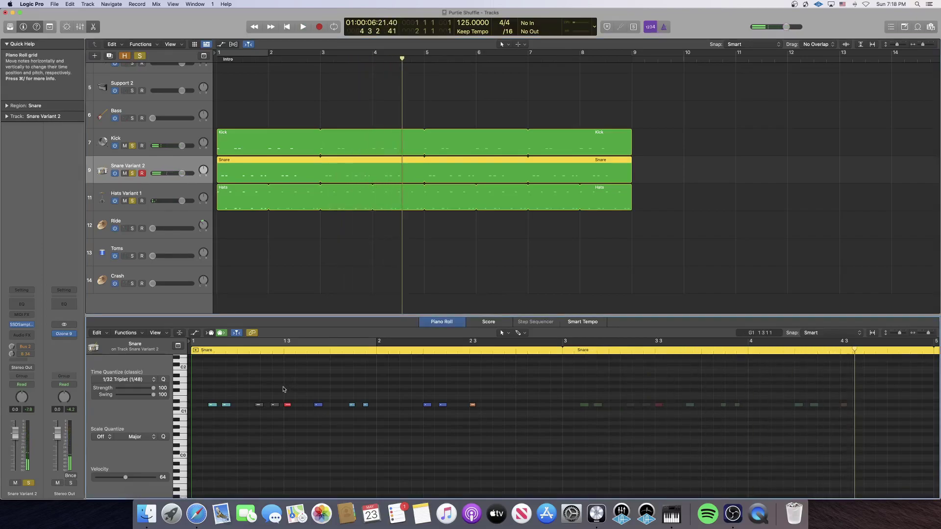
click(288, 405)
mouse_move(473, 405)
mouse_down()
mouse_move(479, 435)
mouse_move(473, 411)
mouse_up()
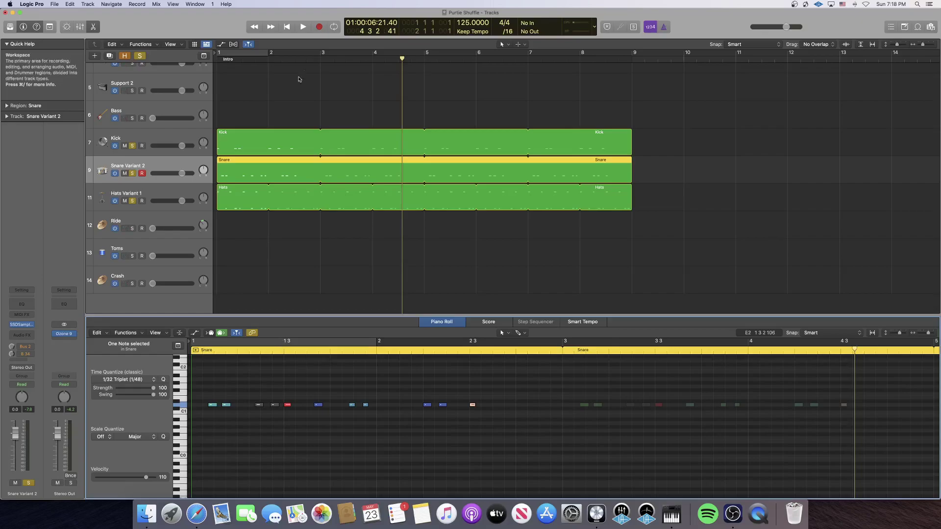
Step: Play the soloed kick, snare and hats from the project start into bar 4 and return the playhead to the beginning
click(220, 64)
key(space)
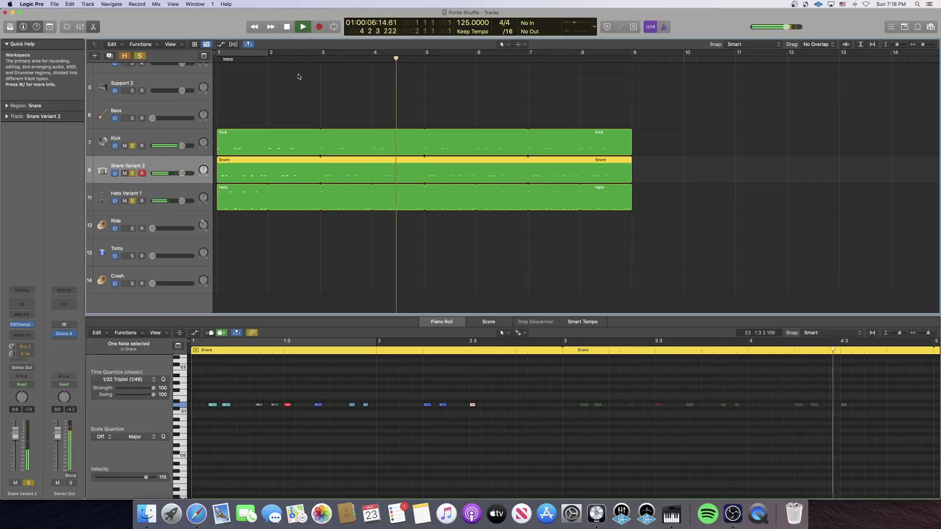
key(space)
click(219, 60)
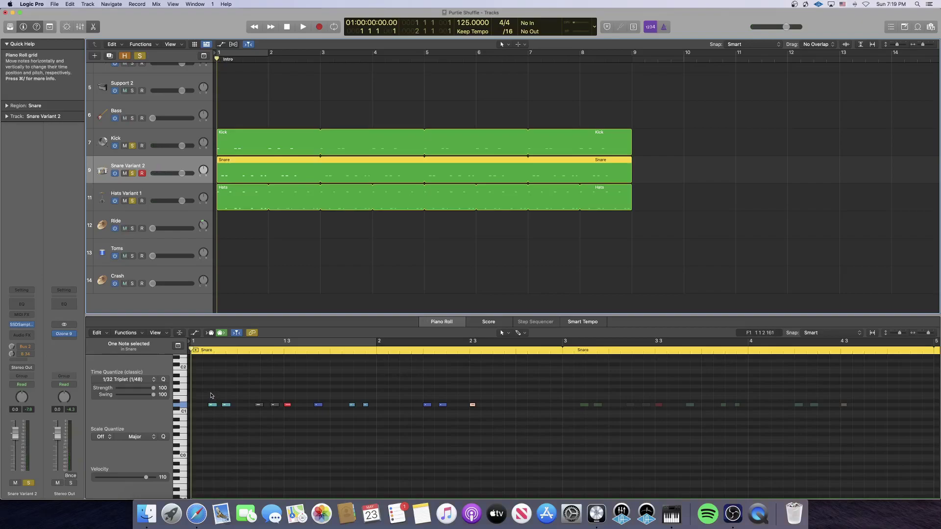
Step: Select the paired snare ghost notes in bars 1 and 2, play the opening and place the playhead at beat 2 of bar 1
drag(210, 393, 231, 409)
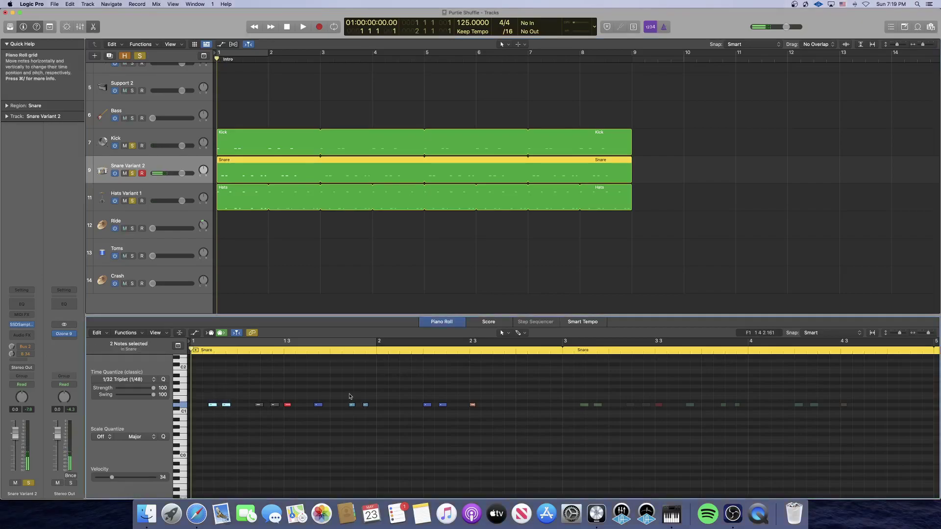
drag(310, 394, 446, 414)
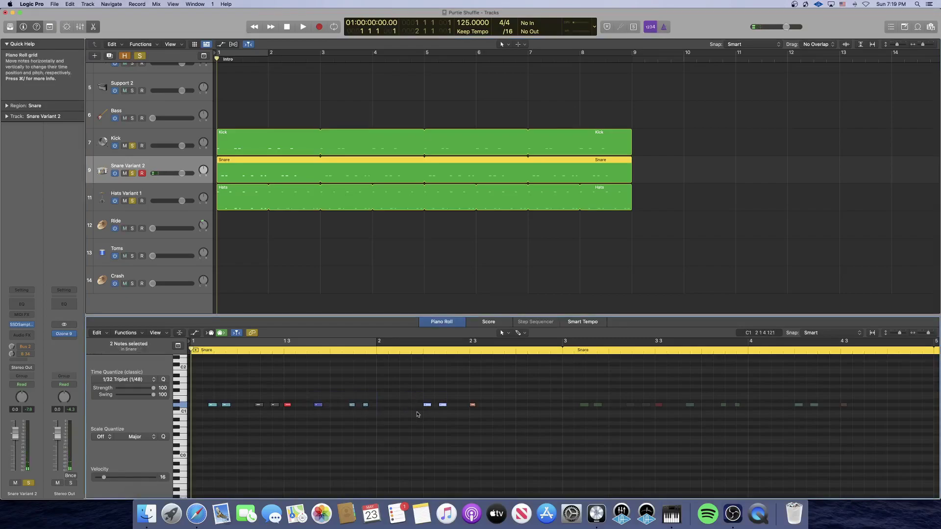
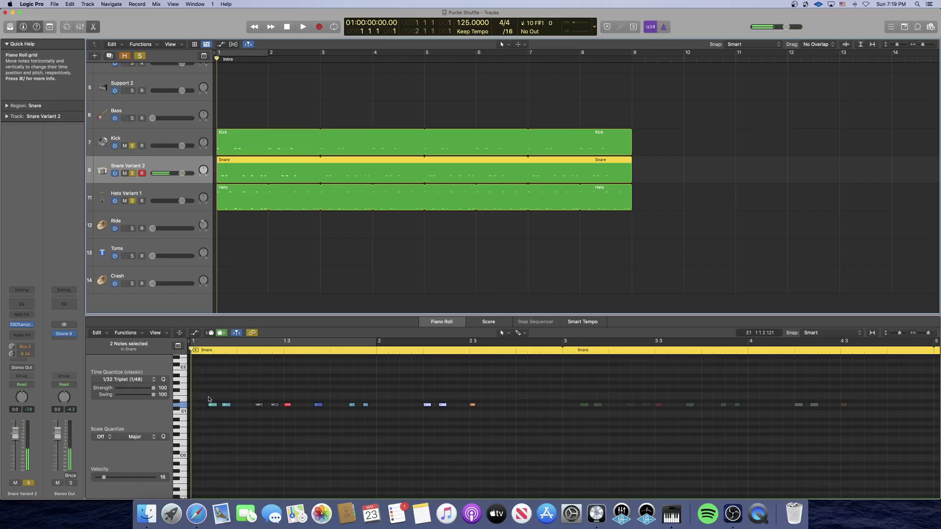
key(space)
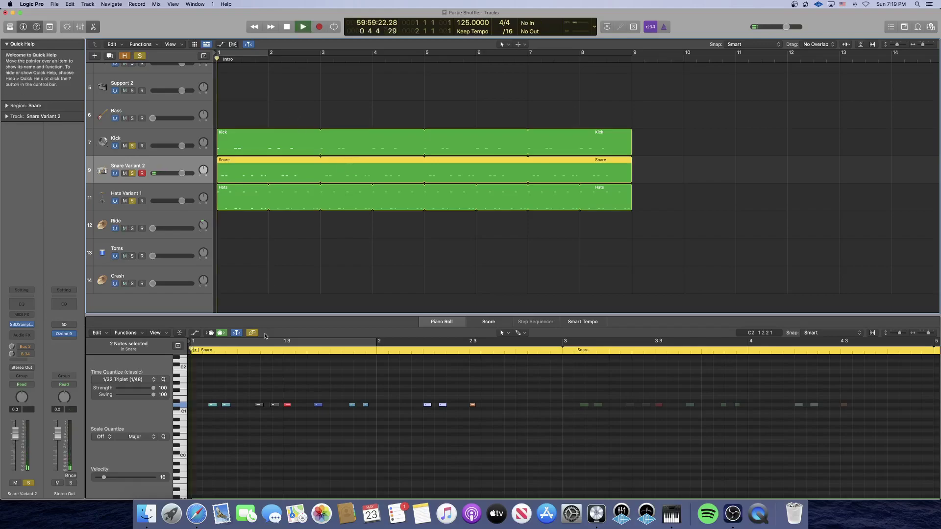
click(252, 350)
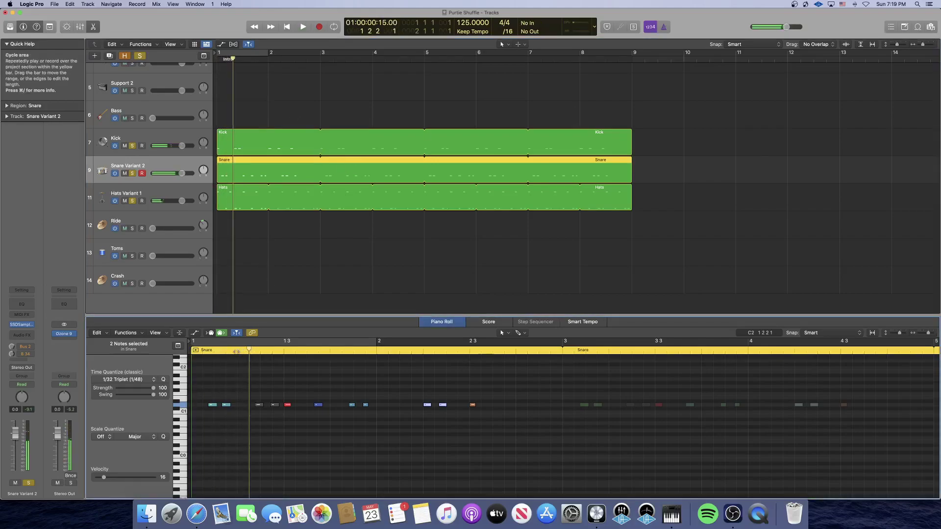
key(space)
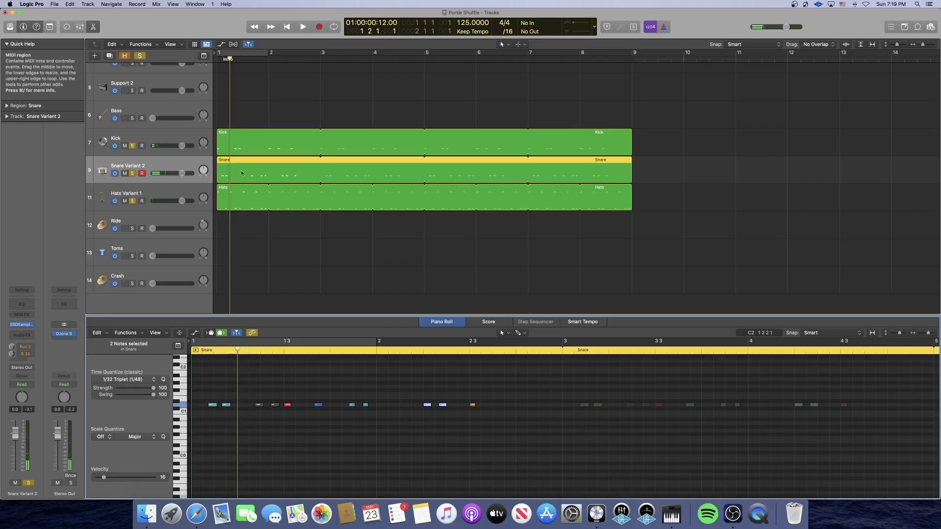
Step: Set a cycle range over beat 1 of bar 1, play it as a loop and turn cycling off
drag(230, 57, 212, 55)
key(space)
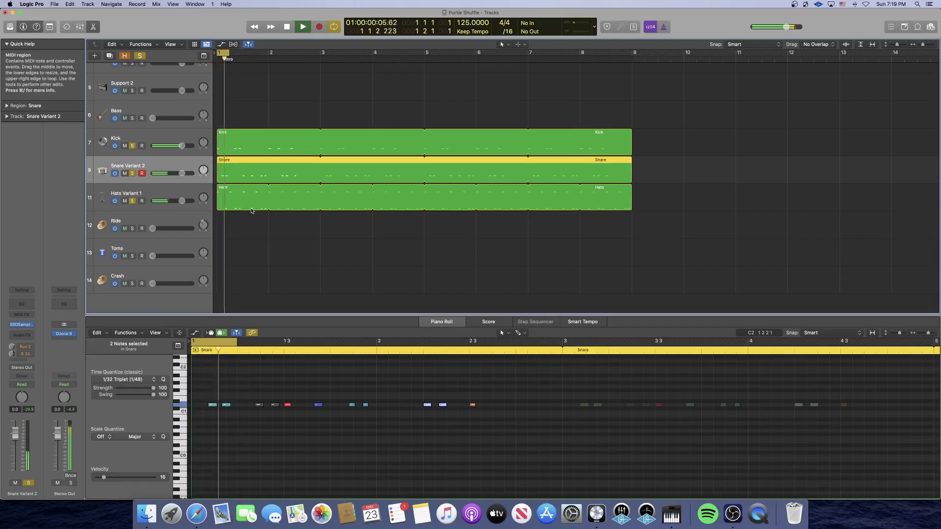
key(space)
click(221, 54)
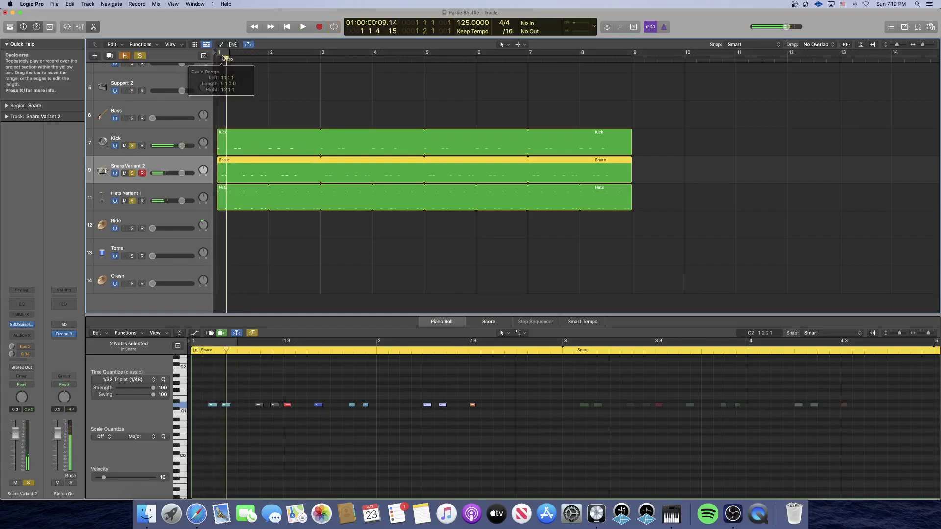
Step: Play the groove's opening from the start, move the playhead to beat 3 of bar 1 and deselect the snare notes
click(239, 58)
drag(239, 59, 218, 60)
key(space)
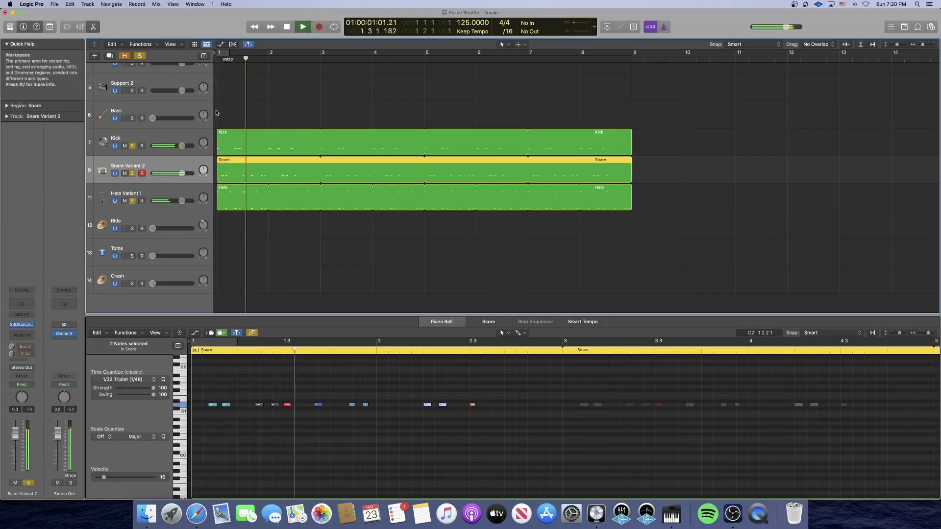
key(space)
click(284, 353)
click(291, 382)
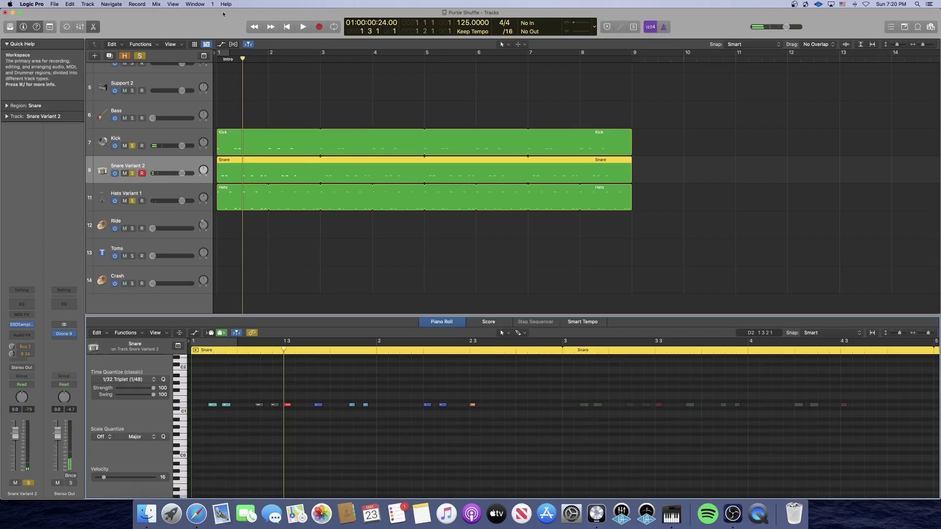
Step: Play the three soloed tracks from the project start, stopping after beat 3 of bar 2
click(215, 60)
key(space)
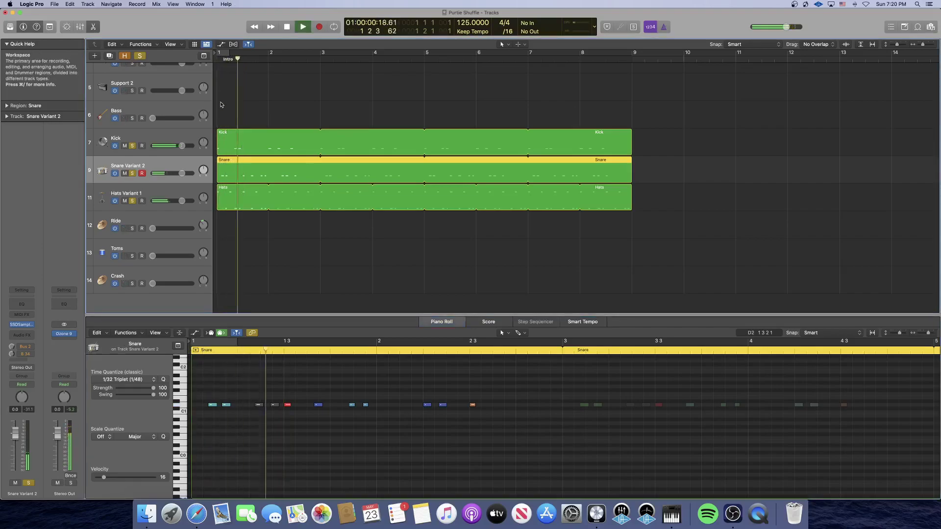
key(space)
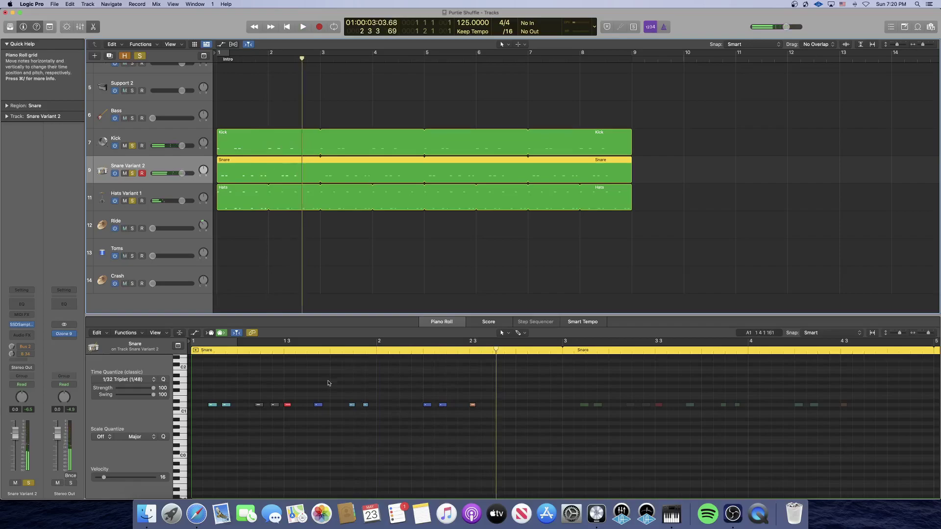
click(434, 396)
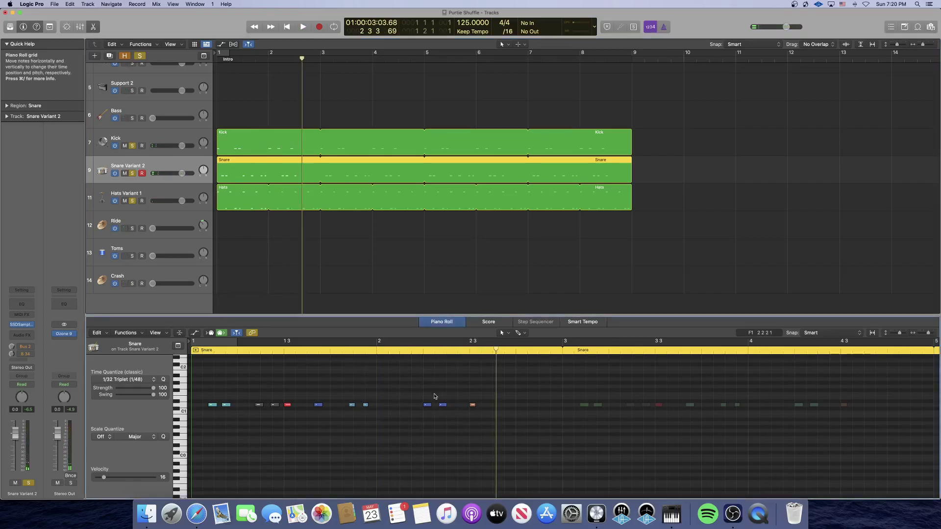
Step: Set a cycle range over beat 4 of bar 1, play its snare ghost notes as a loop and turn cycling off
click(331, 351)
drag(332, 343, 375, 343)
key(space)
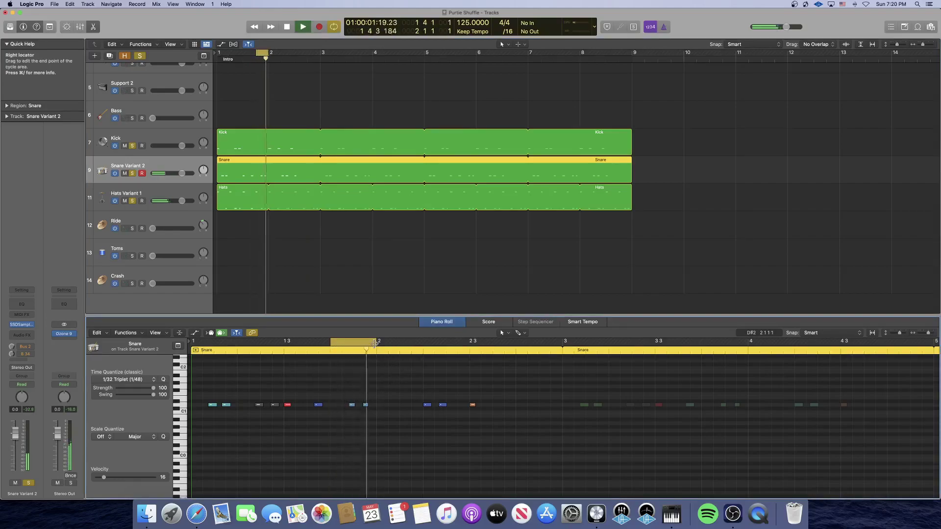
key(space)
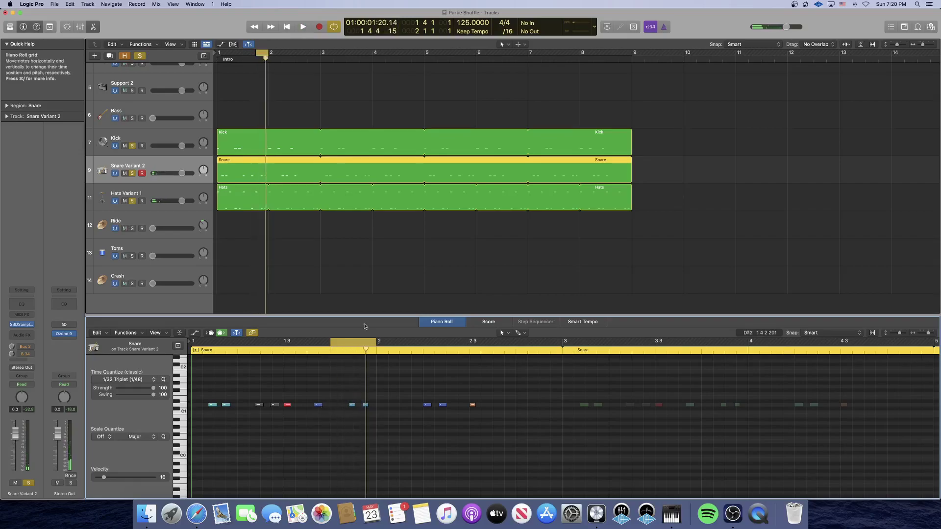
key(c)
Step: Move the cycle range to beat 2 of bar 2, play it as a loop, turn cycling off and return to the project start
click(352, 342)
drag(361, 342, 469, 350)
drag(363, 346, 425, 346)
key(space)
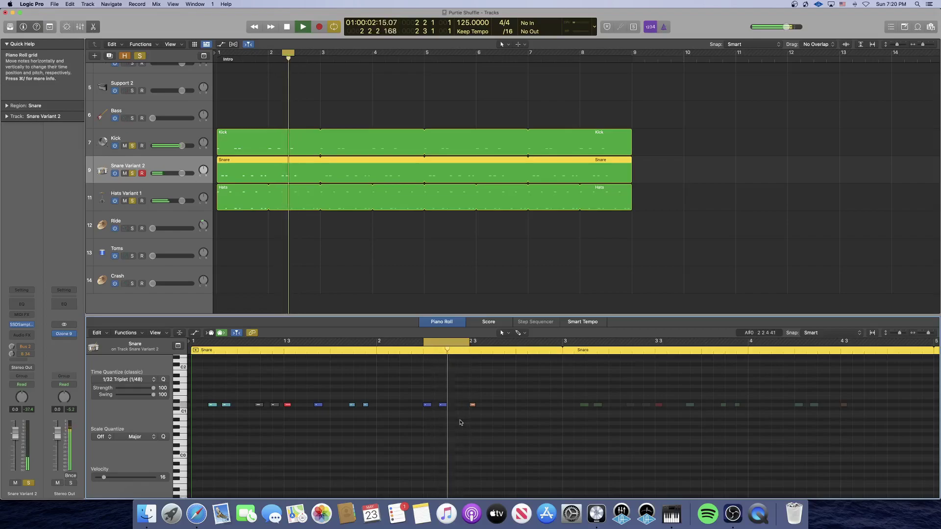
key(space)
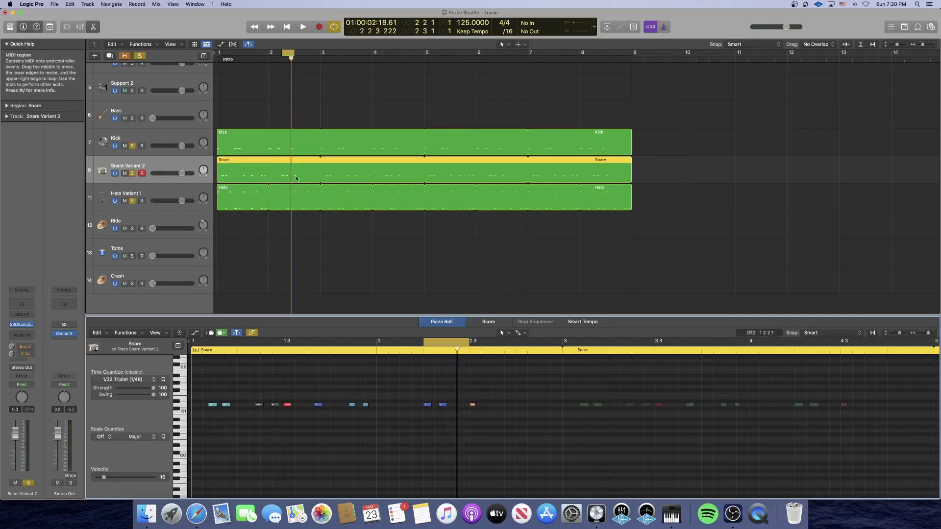
key(c)
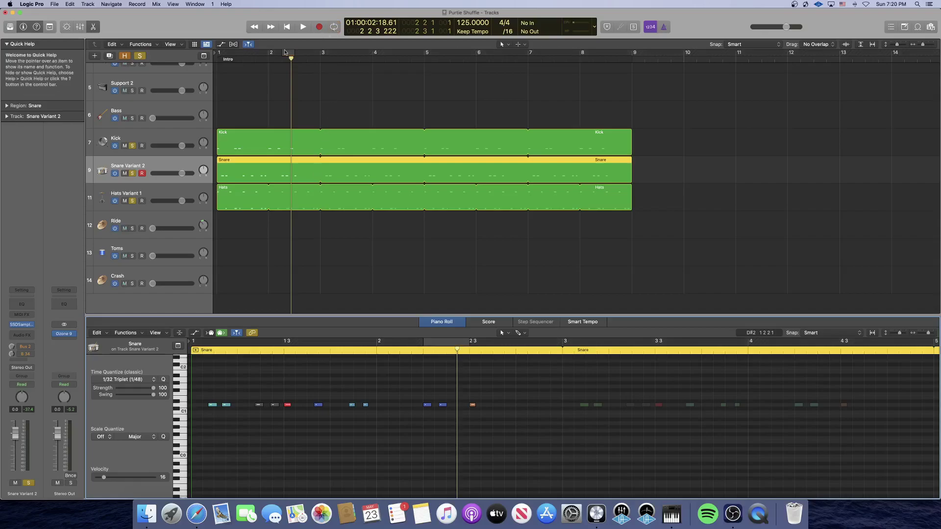
key(Return)
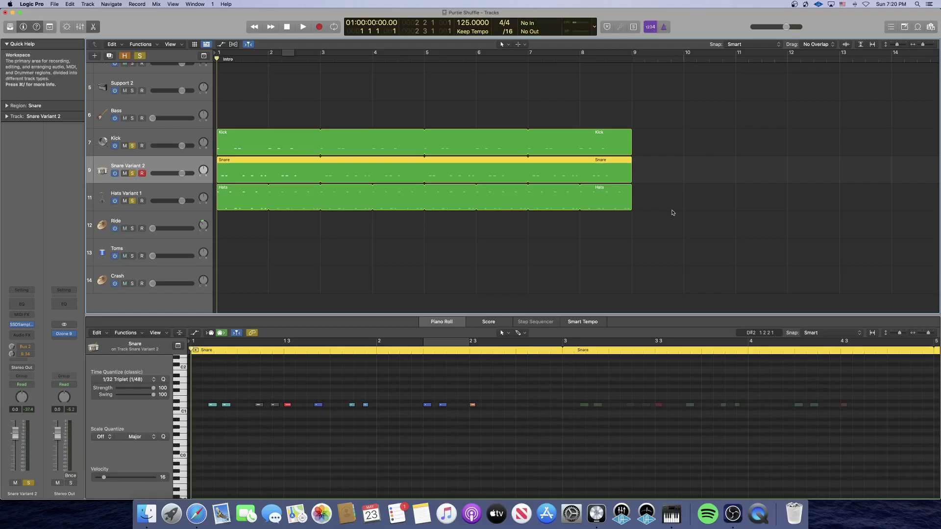
Step: Select the Kick, Snare and Hats regions together to examine all their notes in one piano roll
drag(269, 107, 641, 229)
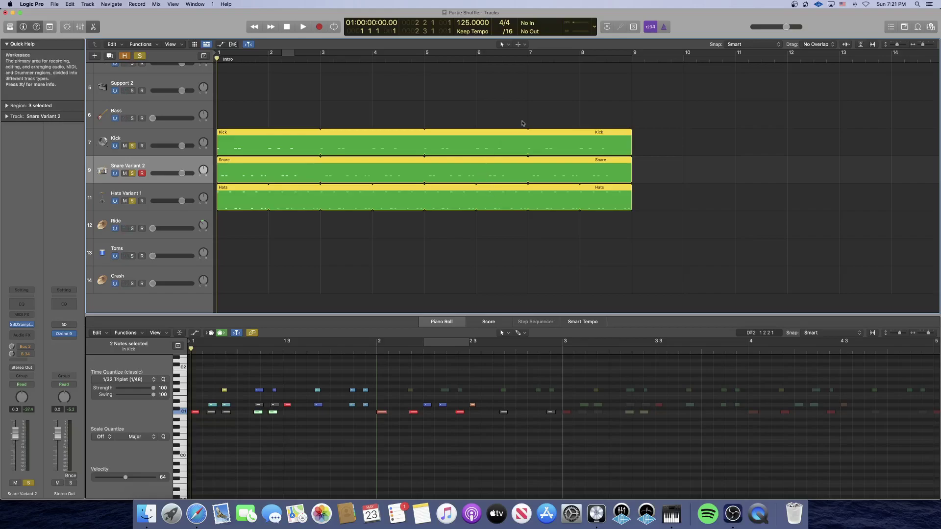
click(490, 106)
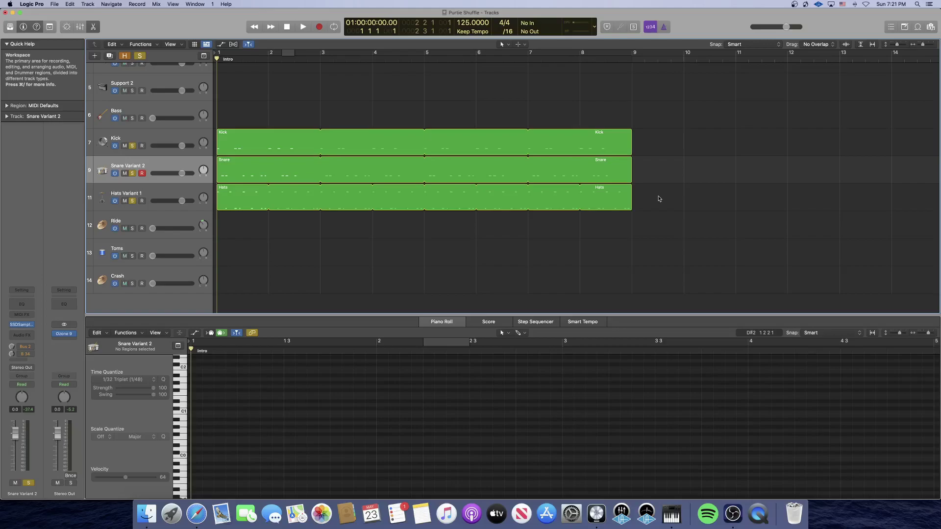
drag(653, 213, 303, 118)
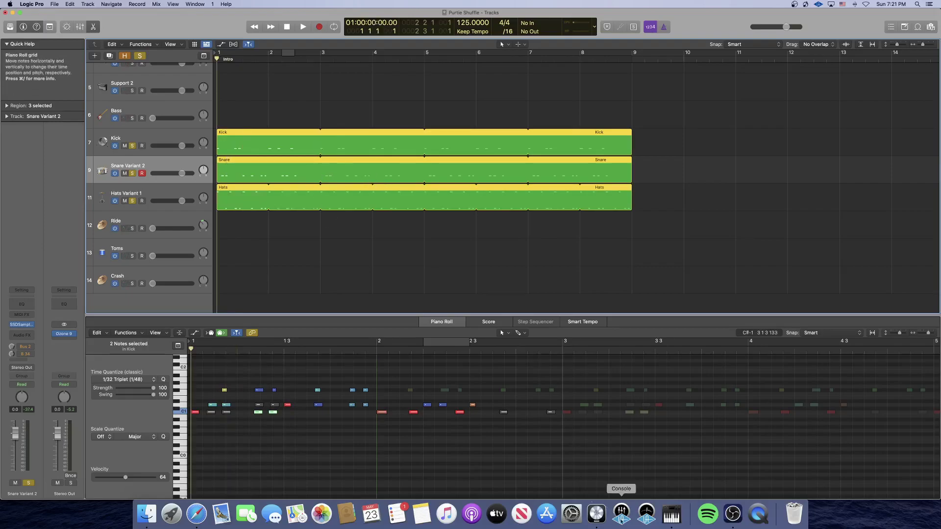
Step: Switch to OBS and bring up its recording controls
click(733, 512)
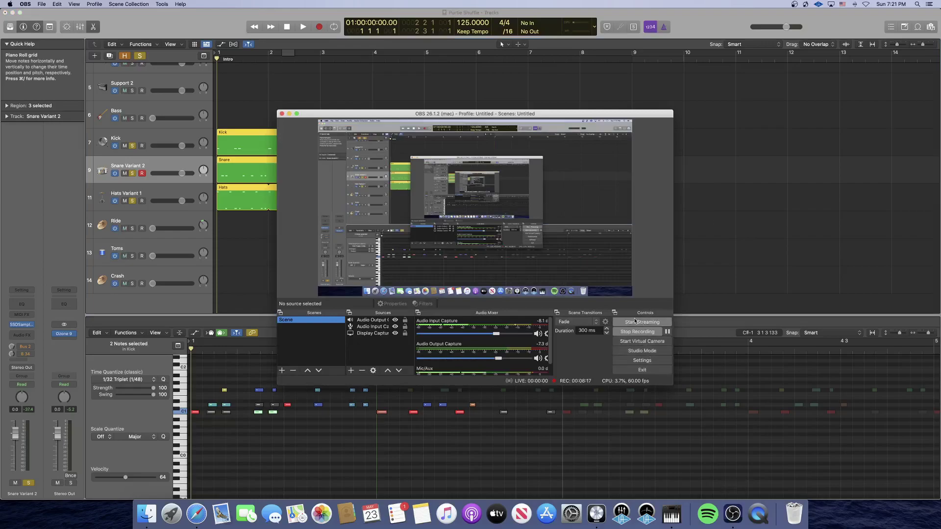